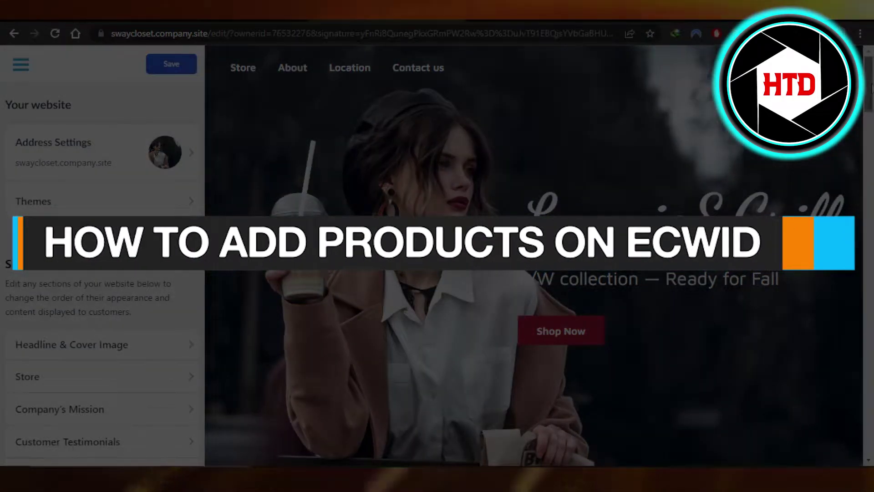
{"action": "scroll", "coordinate": [872, 166], "scroll_direction": "down", "scroll_amount": 10}
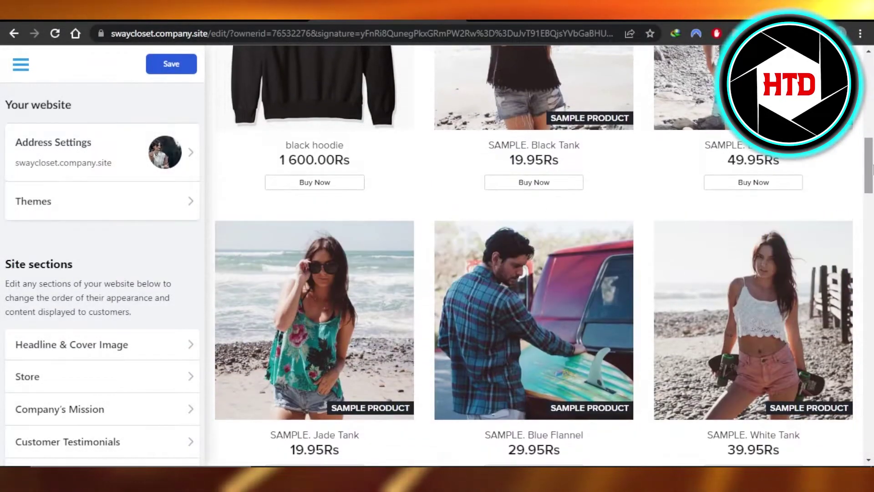
{"action": "mouse_move", "coordinate": [872, 166]}
{"action": "left_mouse_down"}
{"action": "mouse_move", "coordinate": [871, 253]}
{"action": "mouse_move", "coordinate": [872, 81]}
{"action": "mouse_move", "coordinate": [872, 171]}
{"action": "left_mouse_up"}
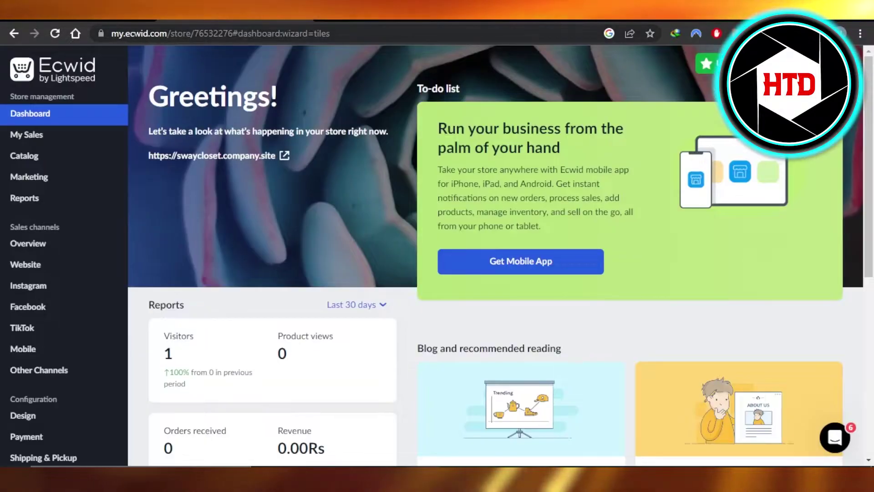
Step: Go from the dashboard to the Catalog section in the left sidebar
{"action": "left_click_drag", "start_coordinate": [123, 32], "coordinate": [161, 33]}
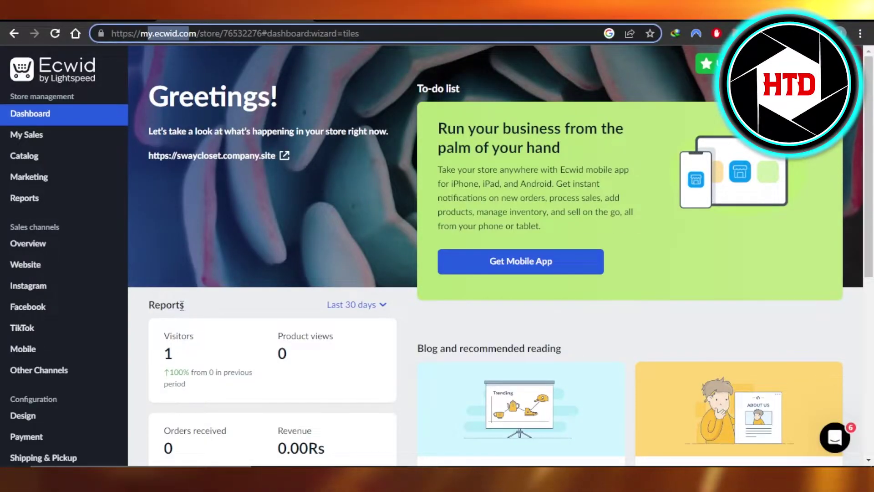
{"action": "left_click", "coordinate": [181, 305]}
{"action": "mouse_move", "coordinate": [212, 156]}
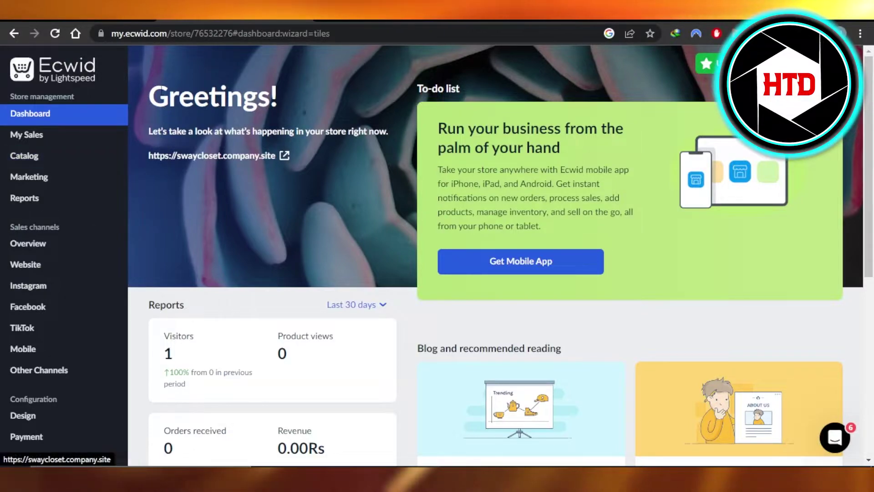
{"action": "left_click", "coordinate": [25, 198]}
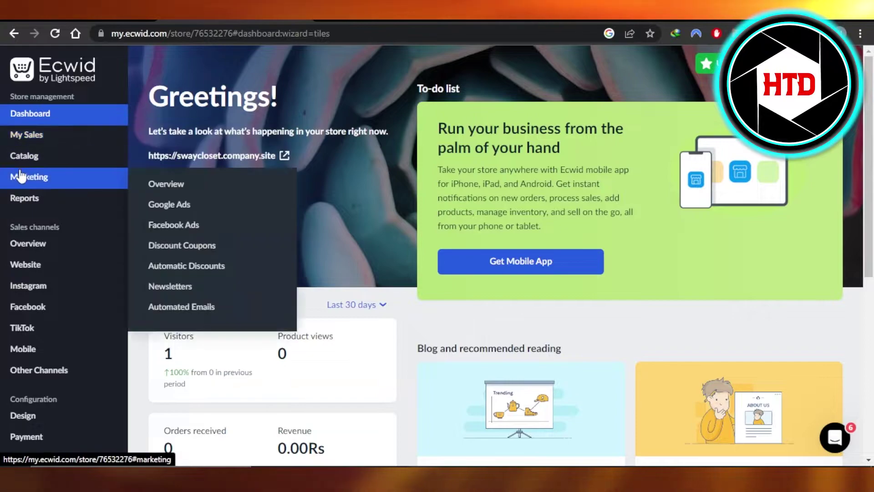
{"action": "mouse_move", "coordinate": [30, 113]}
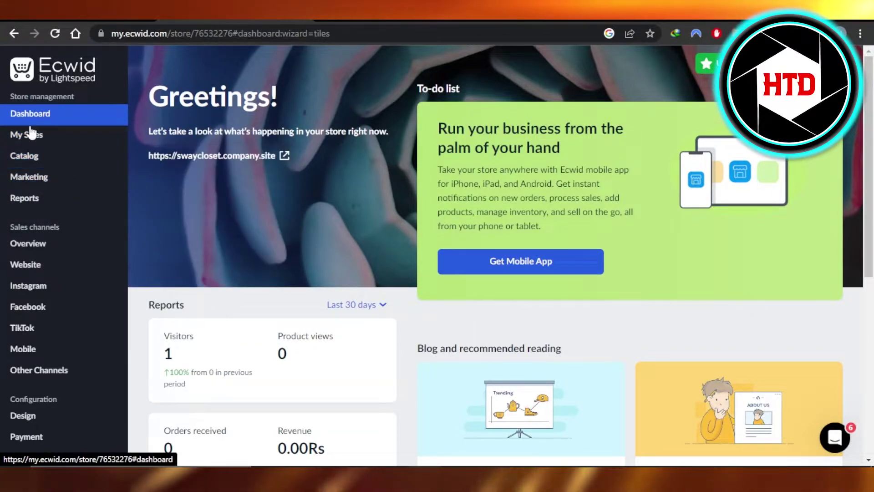
Step: Open a blank new-product form from the Products catalog
{"action": "left_click", "coordinate": [31, 158]}
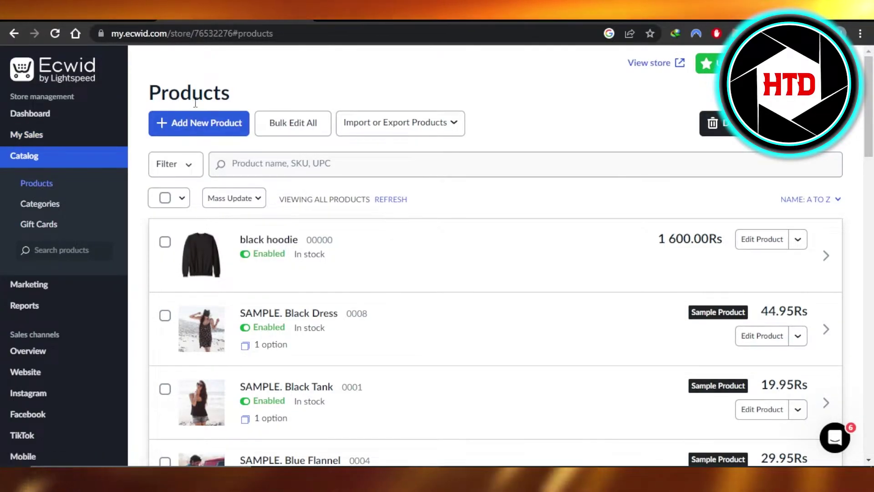
{"action": "mouse_move", "coordinate": [872, 119]}
{"action": "left_mouse_down"}
{"action": "mouse_move", "coordinate": [871, 345]}
{"action": "mouse_move", "coordinate": [871, 90]}
{"action": "left_mouse_up"}
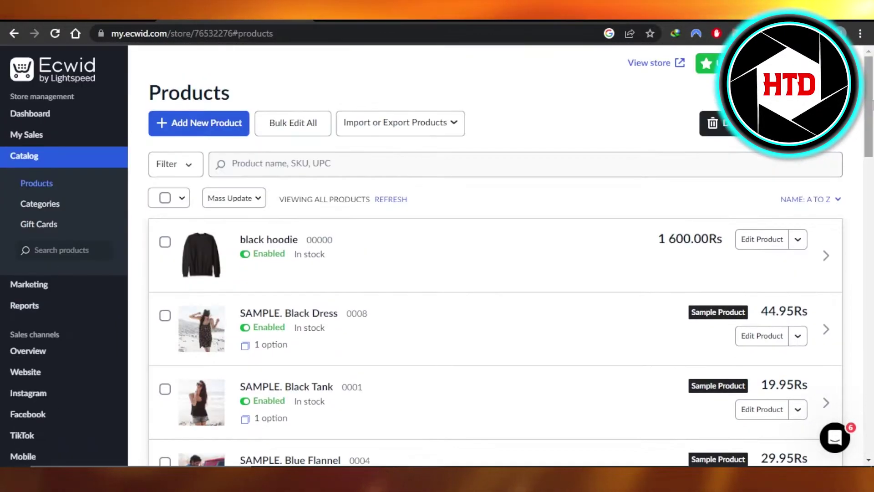
{"action": "left_click", "coordinate": [198, 129]}
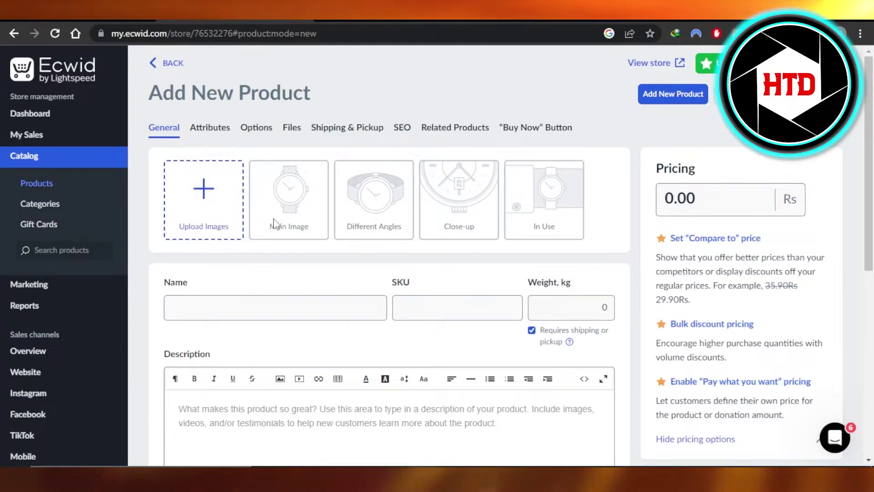
Step: Upload the yellow hoodie picture and name the product 'yellow hoodie'
{"action": "left_click", "coordinate": [208, 208]}
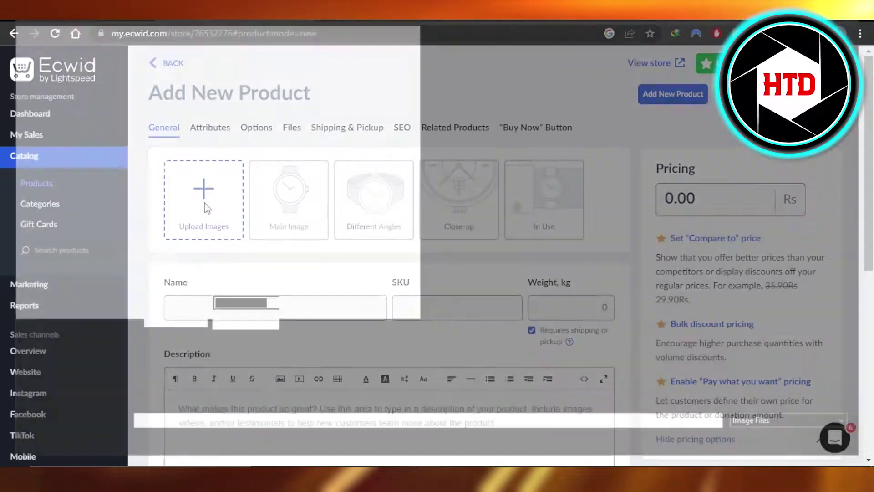
{"action": "double_click", "coordinate": [205, 208]}
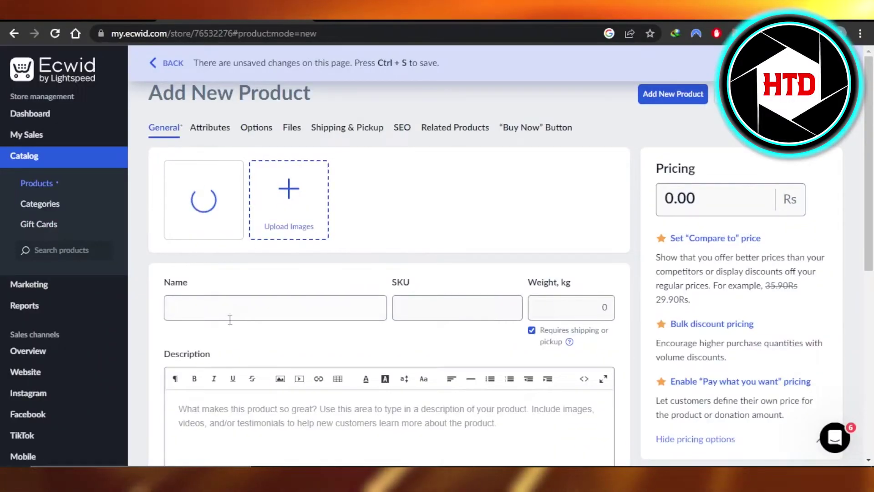
{"action": "left_click", "coordinate": [230, 316]}
{"action": "type", "text": "yellow hoodie"}
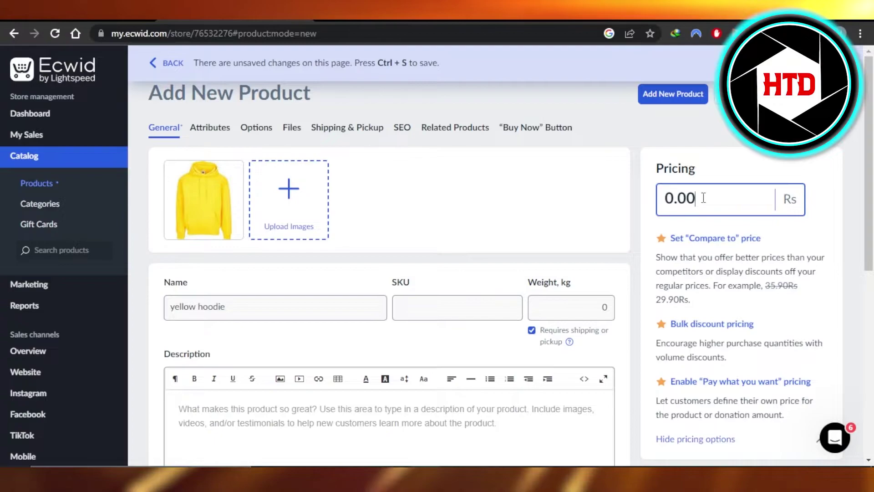
{"action": "type", "text": "1"}
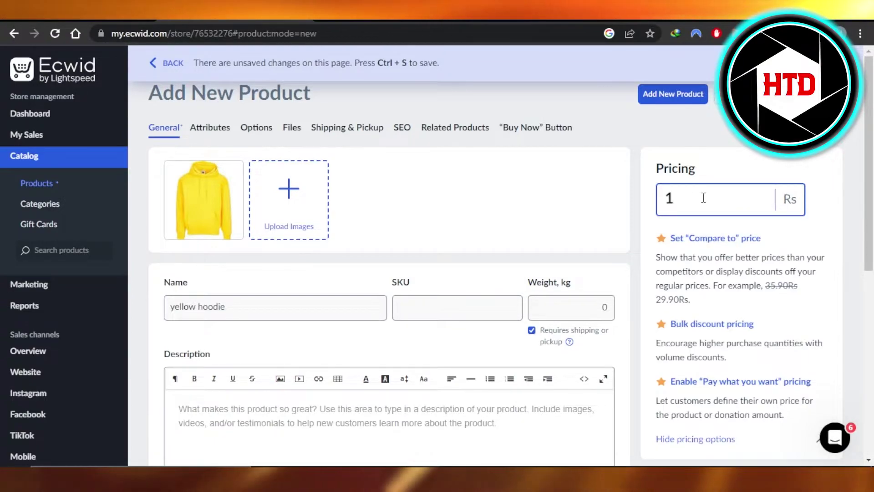
{"action": "scroll", "coordinate": [704, 198], "scroll_direction": "down", "scroll_amount": 3}
Step: Enter 1400 Rs as the yellow hoodie's price
{"action": "left_click", "coordinate": [263, 268]}
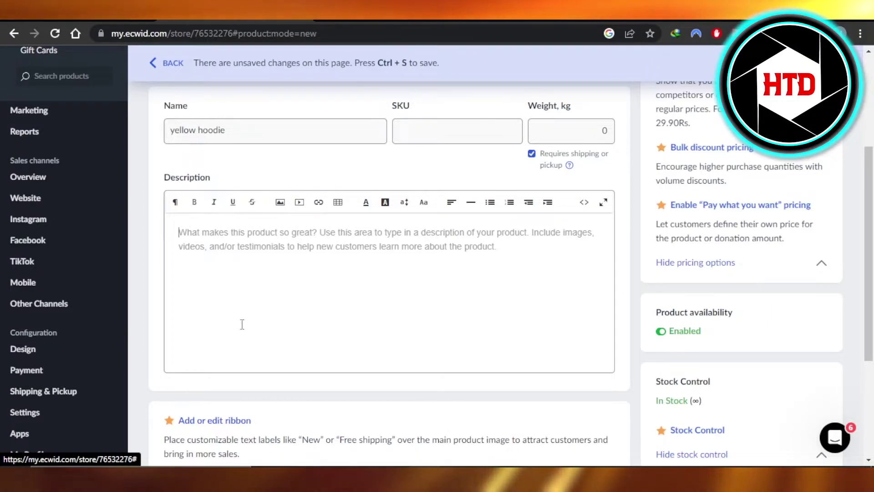
{"action": "scroll", "coordinate": [398, 258], "scroll_direction": "down", "scroll_amount": 3}
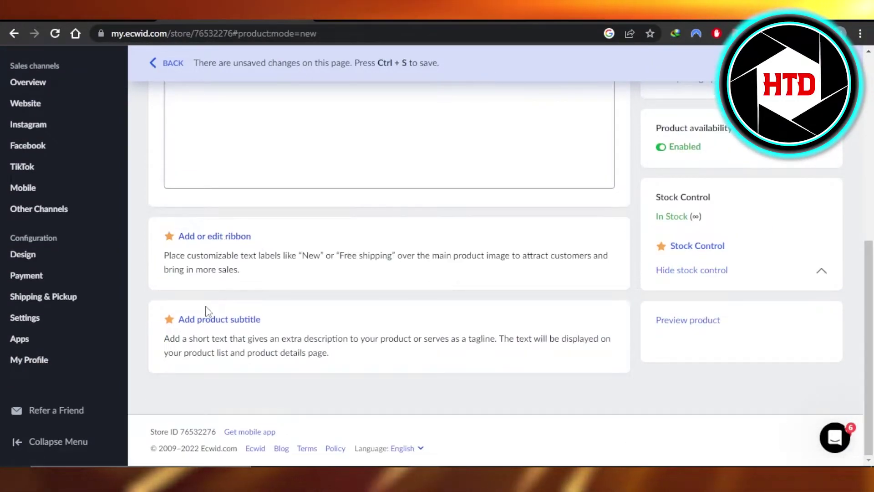
{"action": "left_click_drag", "start_coordinate": [869, 376], "coordinate": [872, 239]}
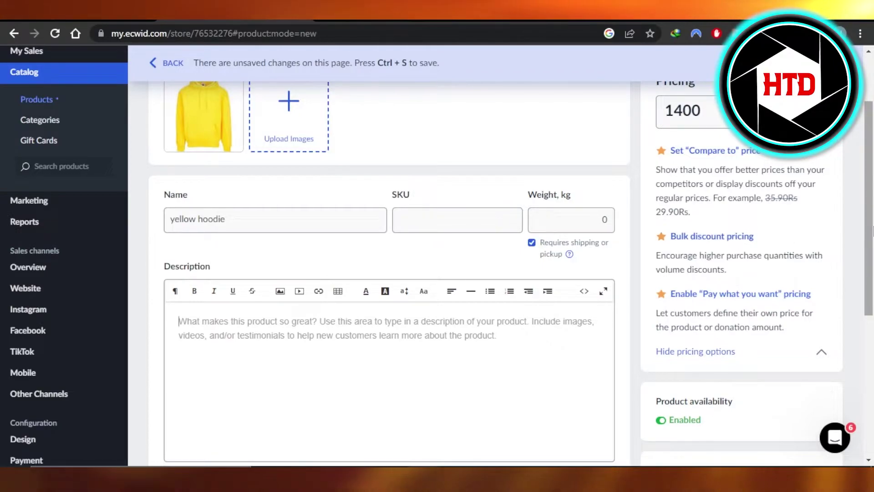
{"action": "left_click_drag", "start_coordinate": [872, 232], "coordinate": [867, 313]}
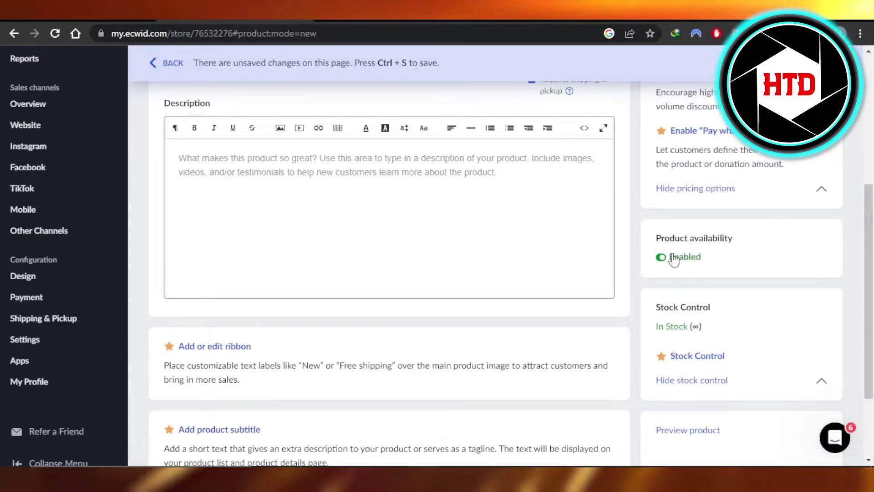
{"action": "scroll", "coordinate": [668, 261], "scroll_direction": "down", "scroll_amount": 2}
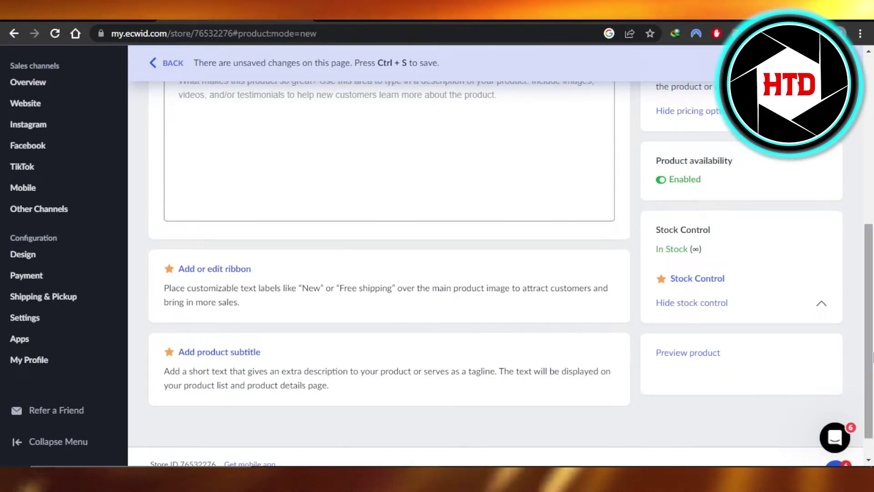
{"action": "scroll", "coordinate": [871, 355], "scroll_direction": "up", "scroll_amount": 6}
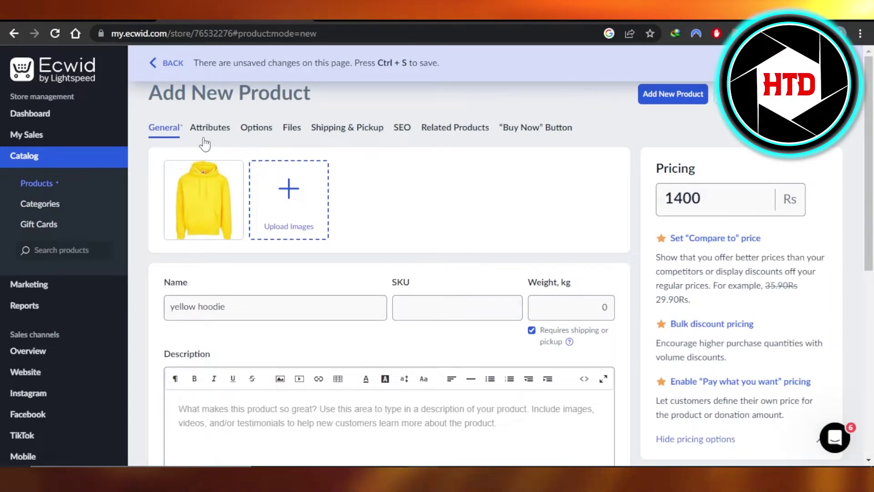
Step: Move past the empty Attributes tab to the product's Options tab
{"action": "left_click", "coordinate": [208, 136]}
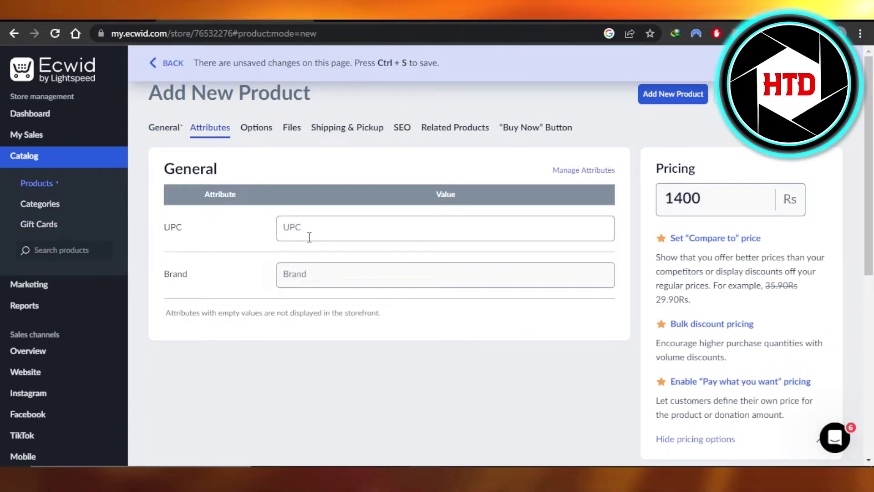
{"action": "left_click", "coordinate": [260, 133]}
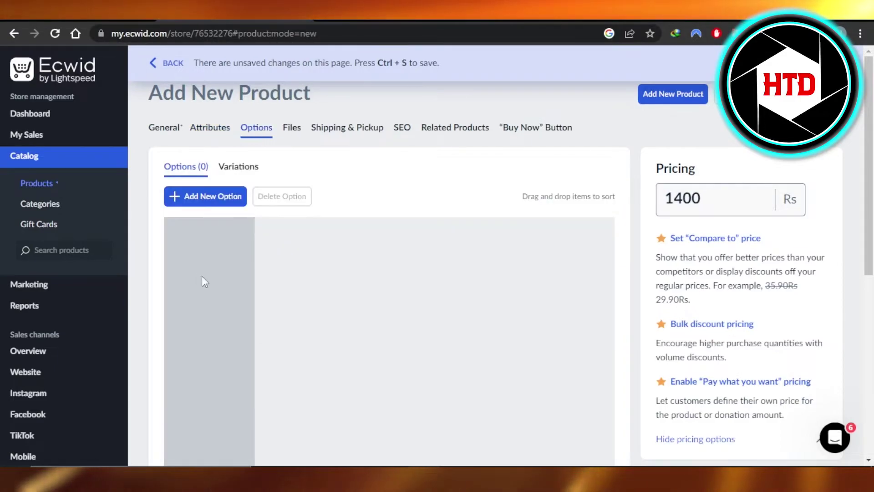
Step: Add a new 'size' option with the Size input type and no preselected default
{"action": "left_click", "coordinate": [205, 199]}
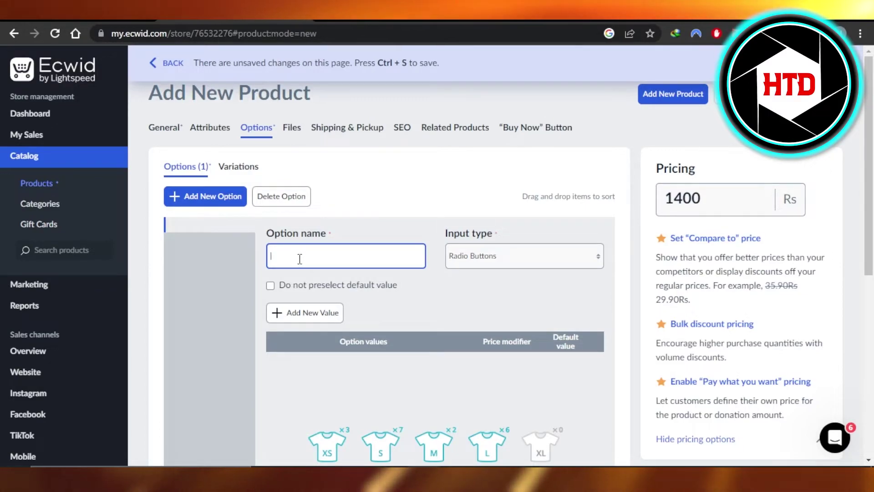
{"action": "type", "text": "siz"}
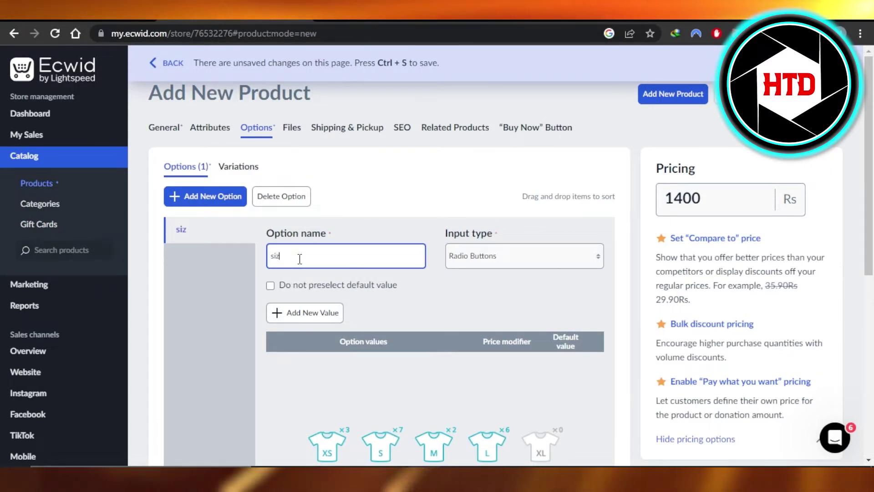
{"action": "type", "text": "e"}
{"action": "left_click", "coordinate": [490, 265]}
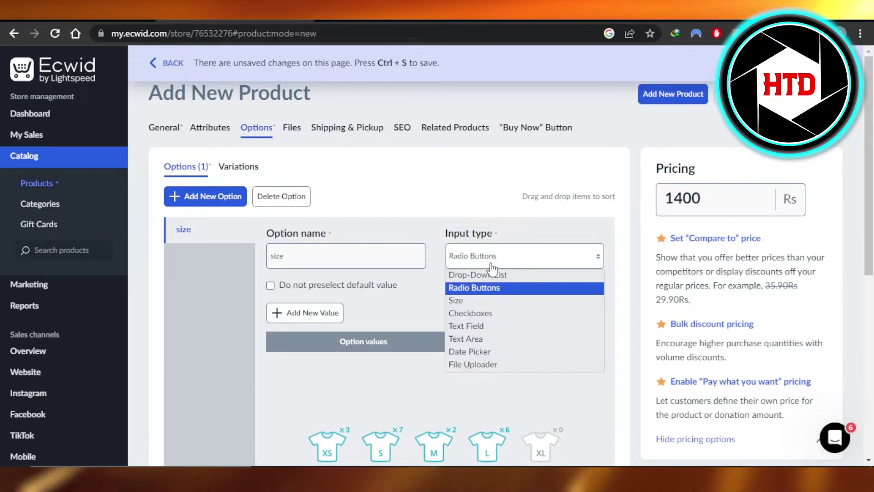
{"action": "left_click", "coordinate": [465, 300]}
{"action": "left_click", "coordinate": [300, 312]}
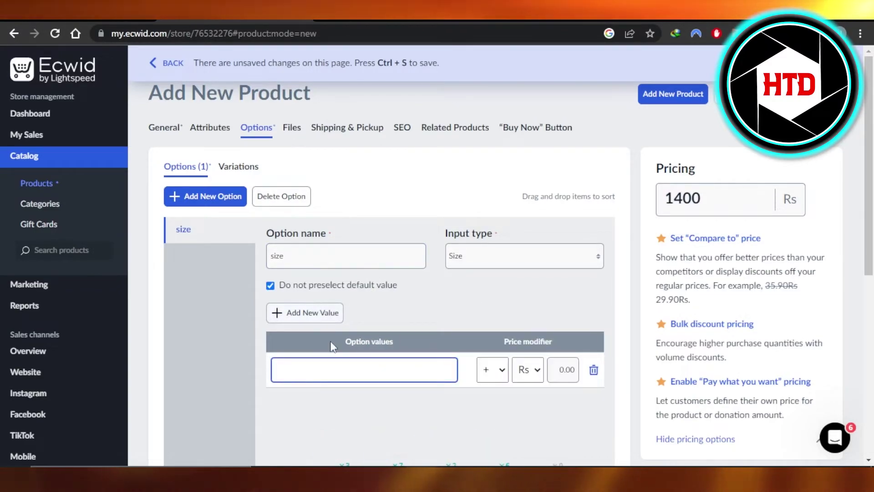
{"action": "type", "text": "small"}
Step: Enter the size values small, medium and large, and bring up the SEO section
{"action": "key", "text": "Return"}
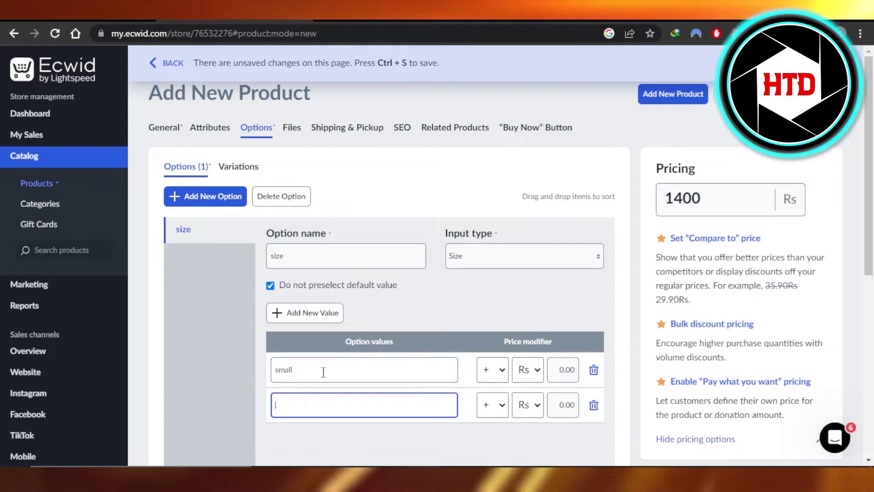
{"action": "type", "text": "medium"}
{"action": "key", "text": "Return"}
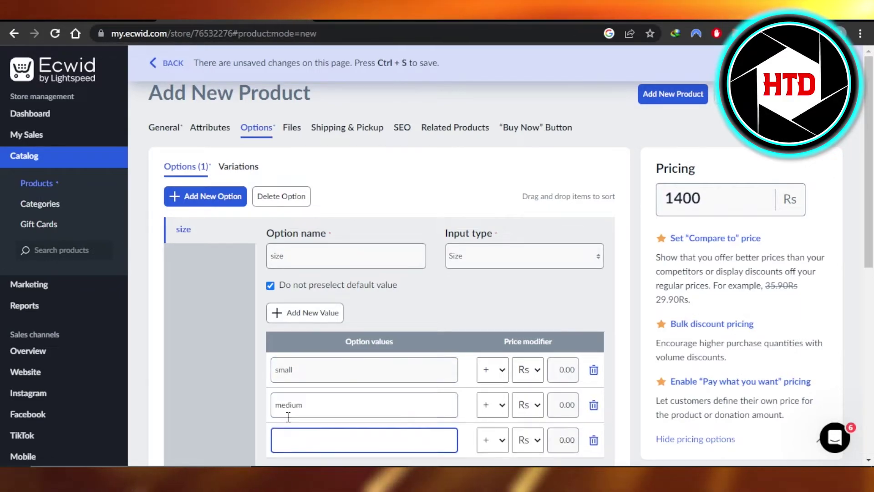
{"action": "type", "text": "large"}
{"action": "key", "text": "Return"}
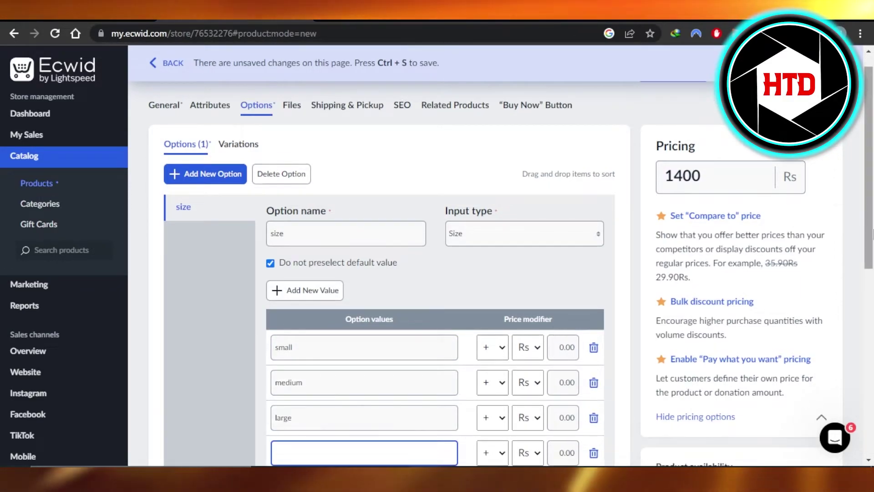
{"action": "scroll", "coordinate": [870, 302], "scroll_direction": "down", "scroll_amount": 3}
{"action": "scroll", "coordinate": [870, 303], "scroll_direction": "up", "scroll_amount": 3}
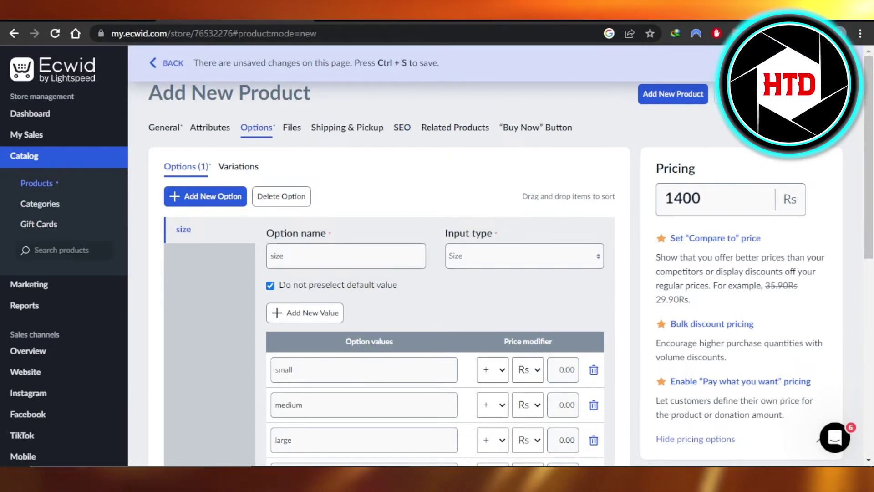
{"action": "left_click", "coordinate": [402, 127]}
{"action": "left_click", "coordinate": [433, 303]}
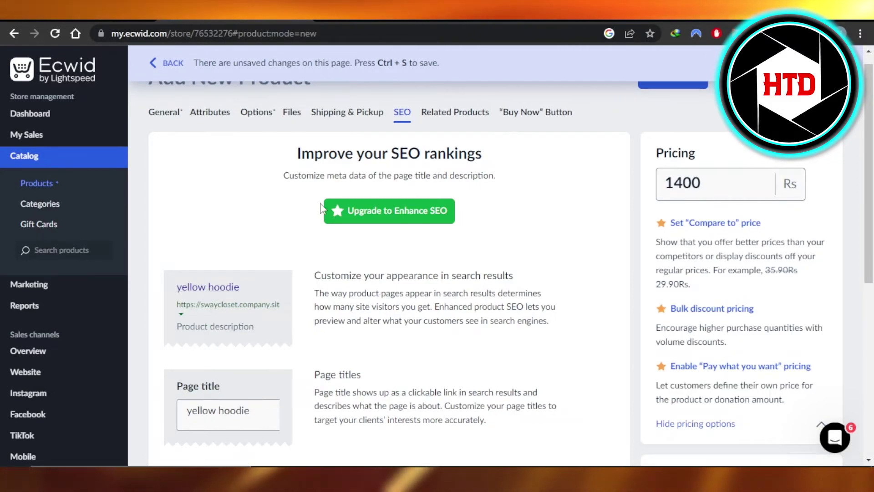
Step: Review the remaining product tabs, save the yellow hoodie (SKU 00001), and return to the list
{"action": "left_click", "coordinate": [462, 118]}
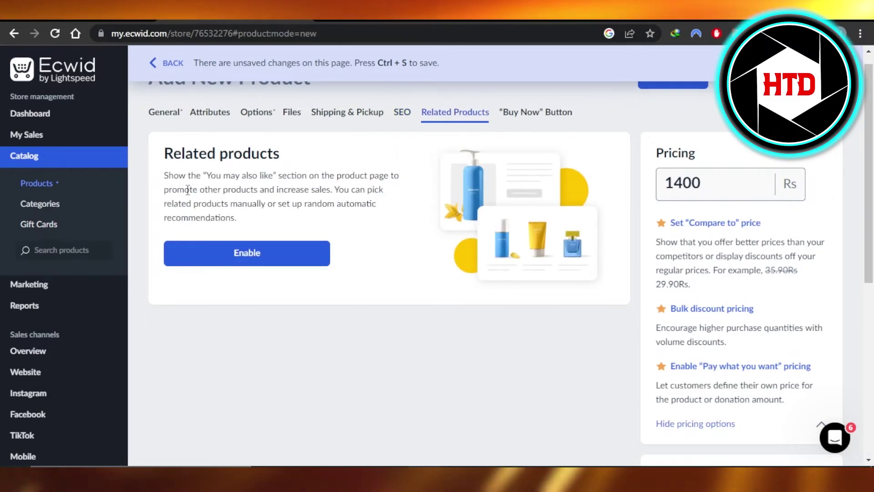
{"action": "left_click", "coordinate": [523, 121]}
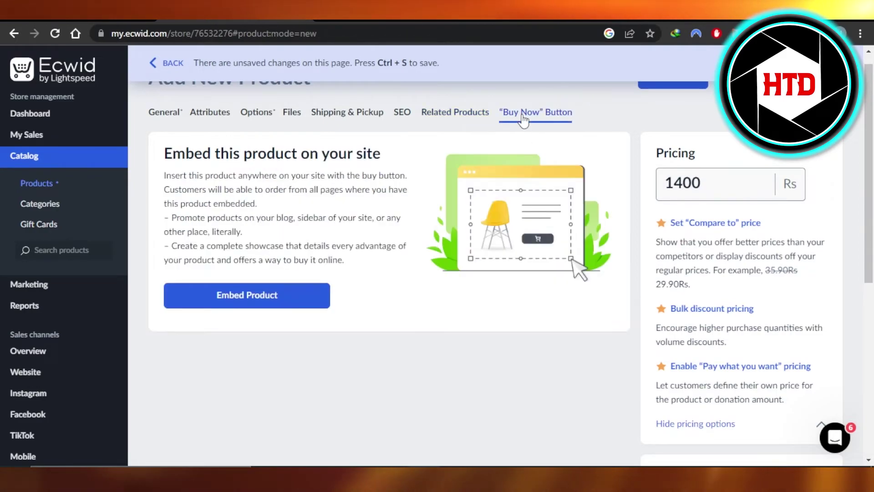
{"action": "left_click", "coordinate": [261, 116]}
{"action": "left_click", "coordinate": [290, 116]}
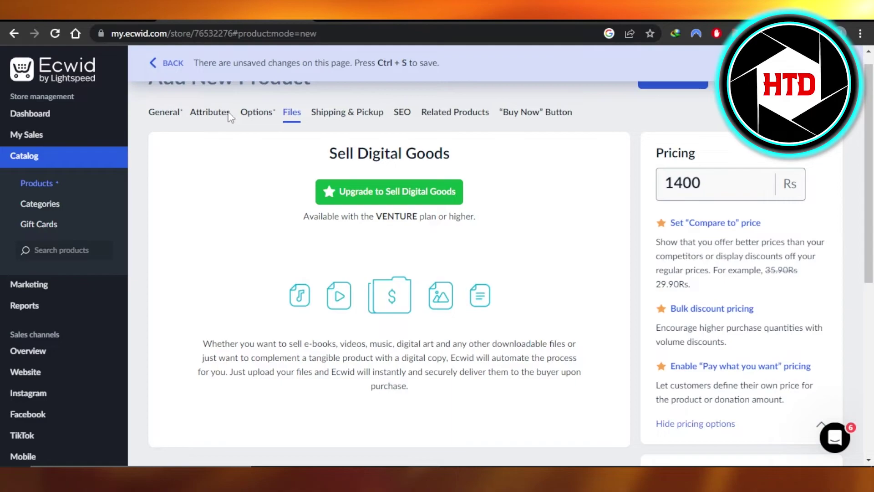
{"action": "left_click", "coordinate": [165, 113]}
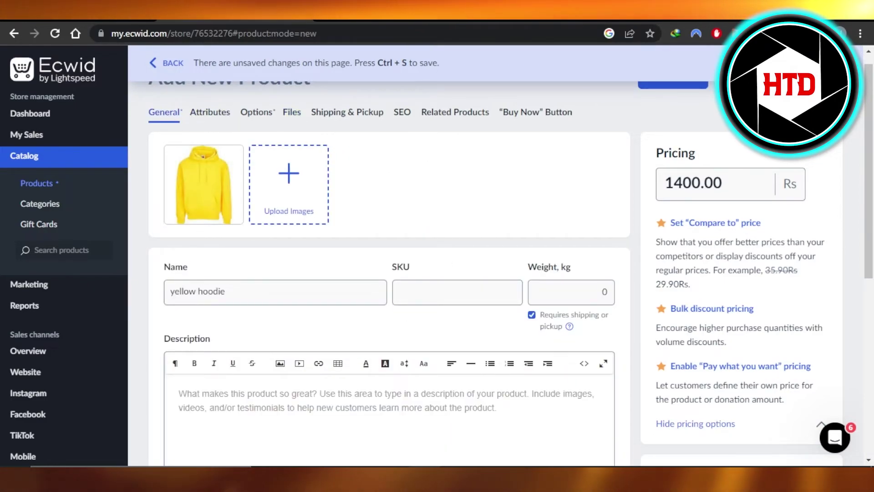
{"action": "key", "text": "ctrl+s"}
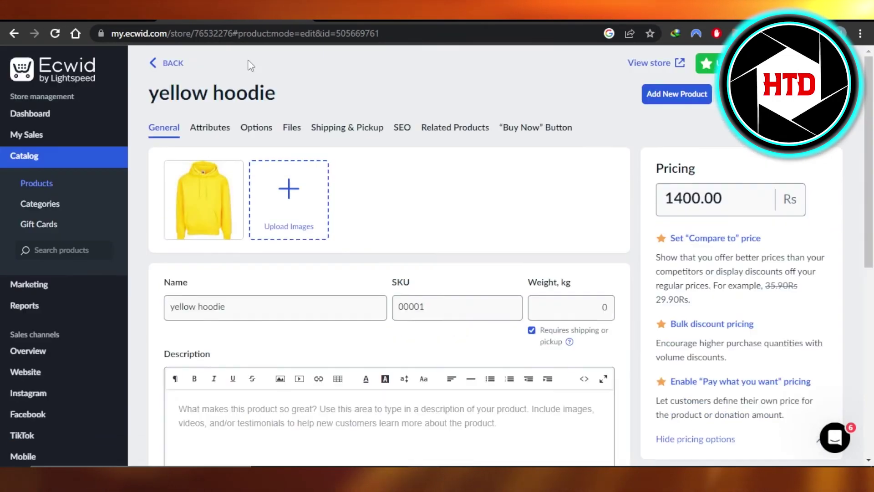
{"action": "left_click", "coordinate": [158, 63]}
{"action": "scroll", "coordinate": [626, 245], "scroll_direction": "down", "scroll_amount": 5}
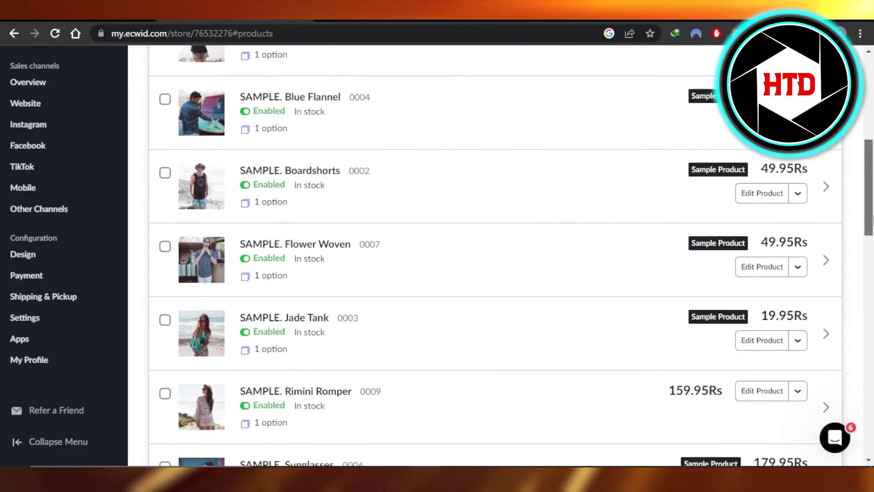
{"action": "scroll", "coordinate": [872, 280], "scroll_direction": "down", "scroll_amount": 2}
{"action": "scroll", "coordinate": [872, 281], "scroll_direction": "down", "scroll_amount": 3}
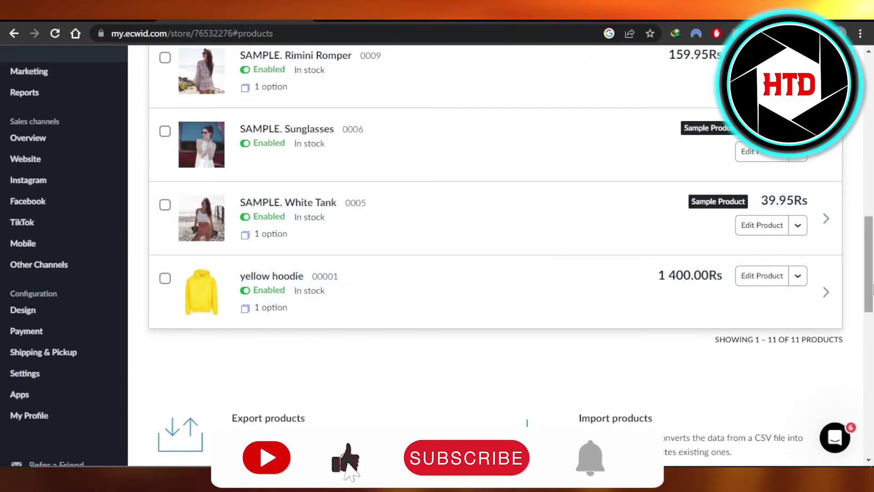
{"action": "scroll", "coordinate": [872, 254], "scroll_direction": "up", "scroll_amount": 2}
{"action": "mouse_move", "coordinate": [872, 255]}
{"action": "left_mouse_down"}
{"action": "mouse_move", "coordinate": [872, 160]}
{"action": "mouse_move", "coordinate": [872, 269]}
{"action": "left_mouse_up"}
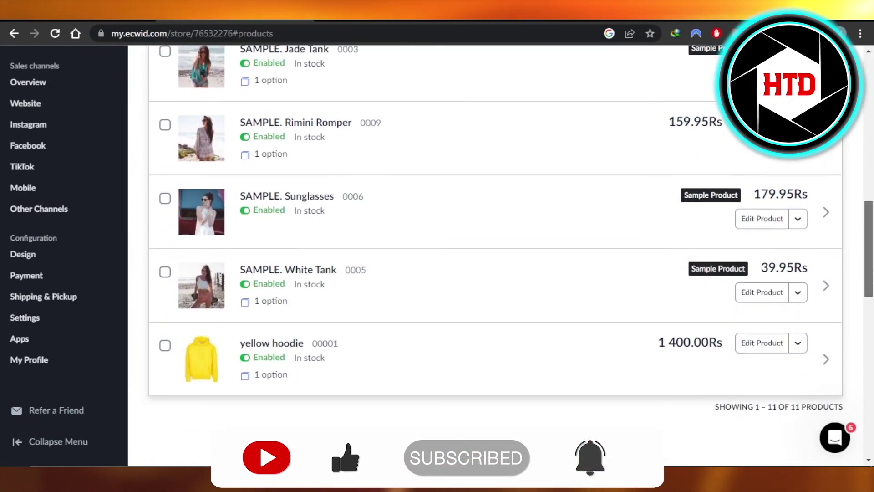
{"action": "left_click_drag", "start_coordinate": [871, 270], "coordinate": [871, 110]}
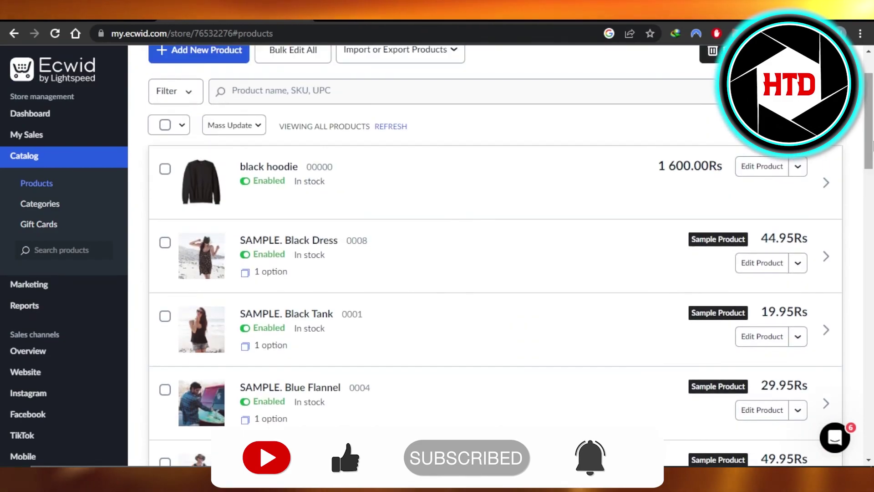